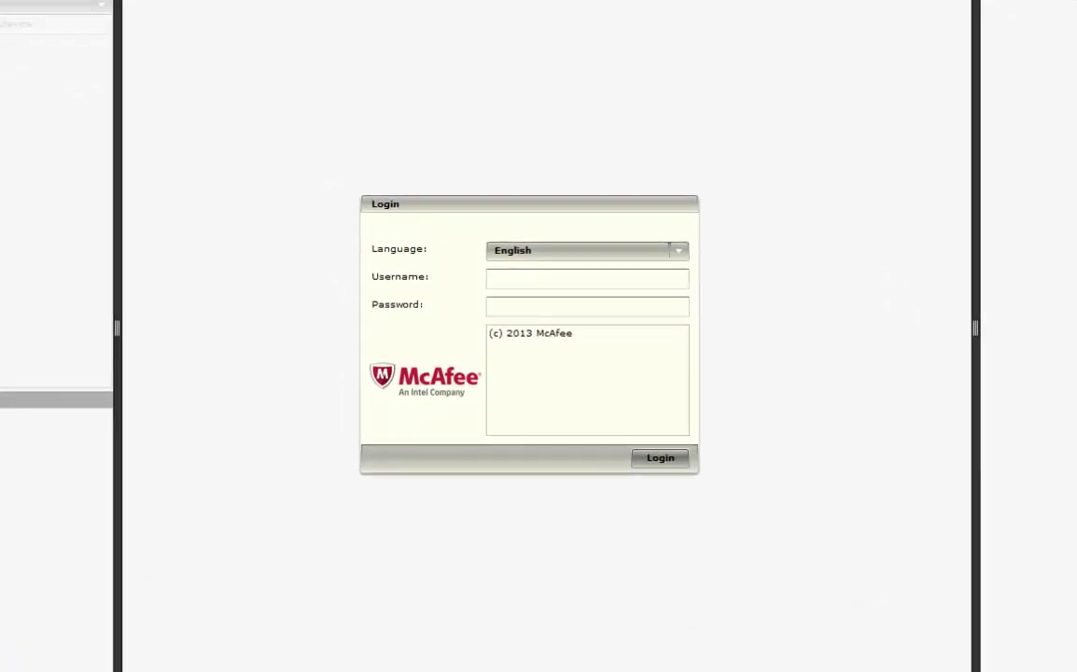
Keep English as the login language and sign in with the administrator username and password
{"action": "left_click", "coordinate": [619, 252]}
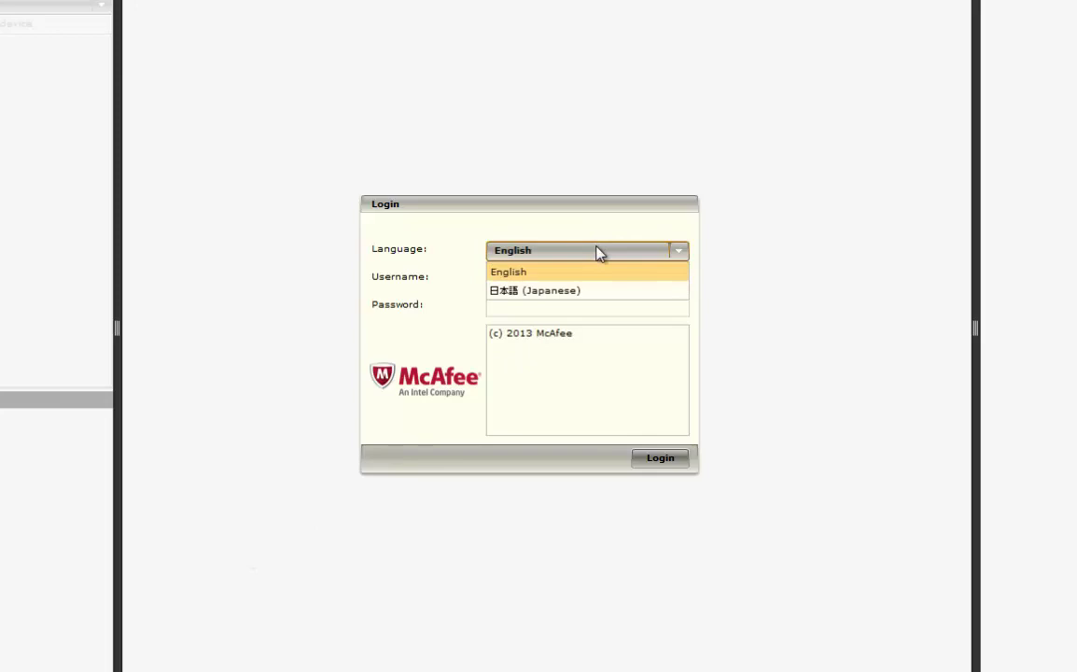
{"action": "left_click", "coordinate": [598, 254]}
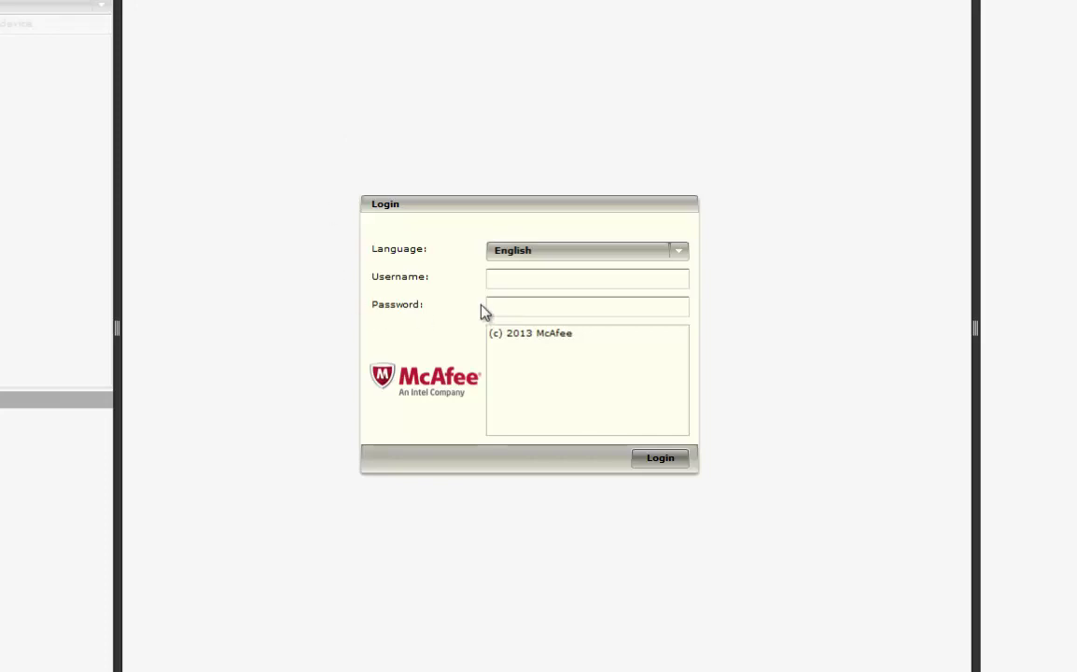
{"action": "left_click", "coordinate": [512, 284]}
{"action": "type", "text": "NGCP"}
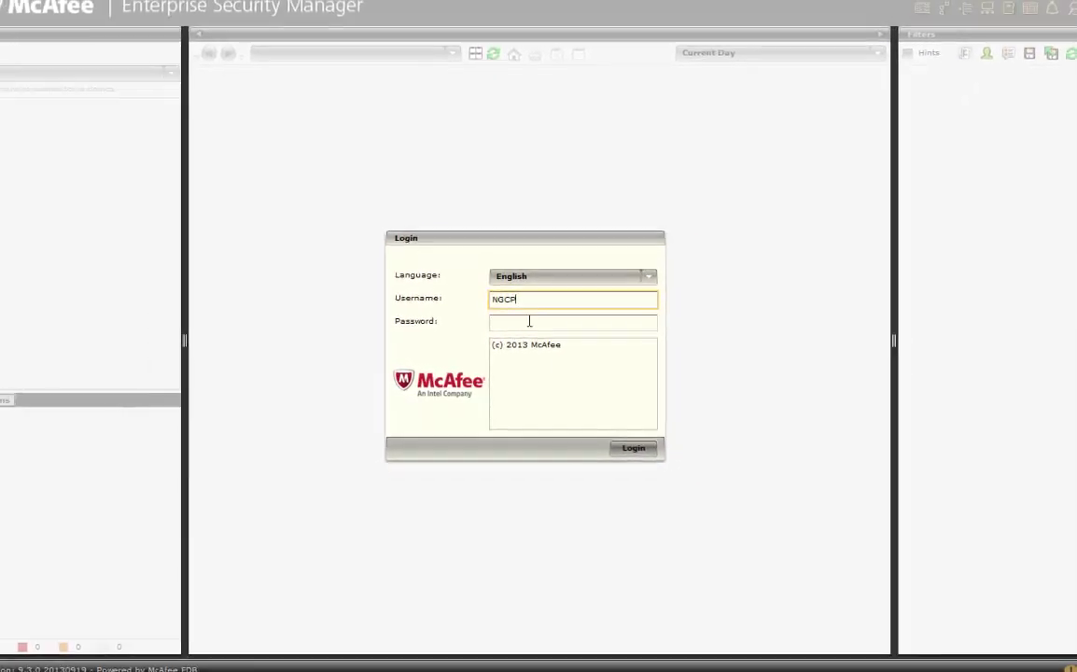
{"action": "left_click", "coordinate": [578, 320]}
{"action": "type", "text": "********"}
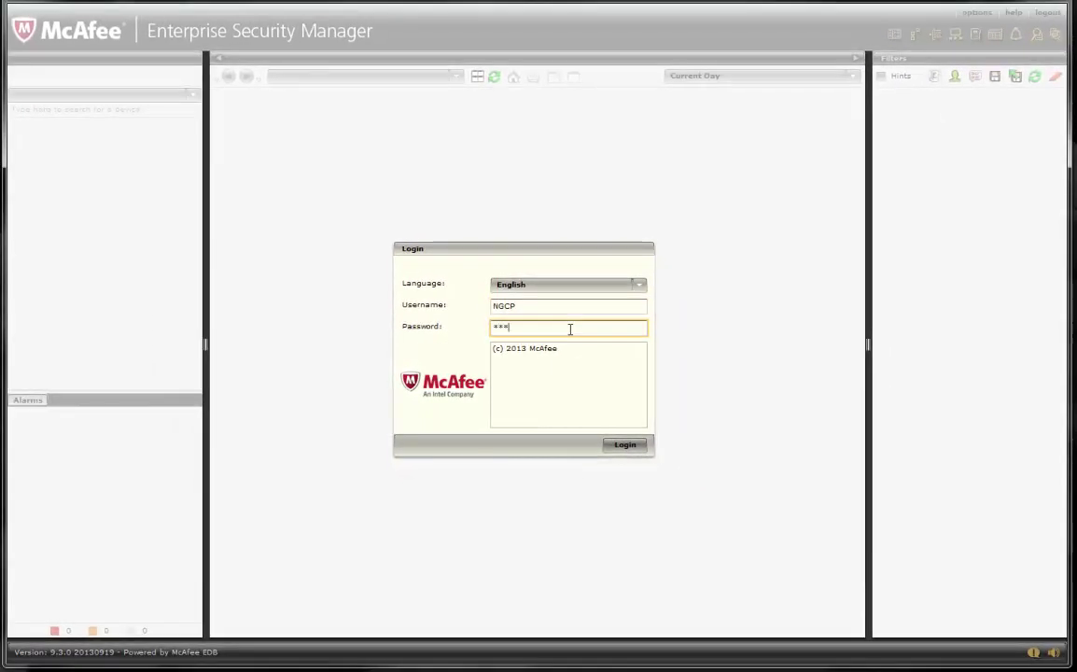
{"action": "type", "text": "***"}
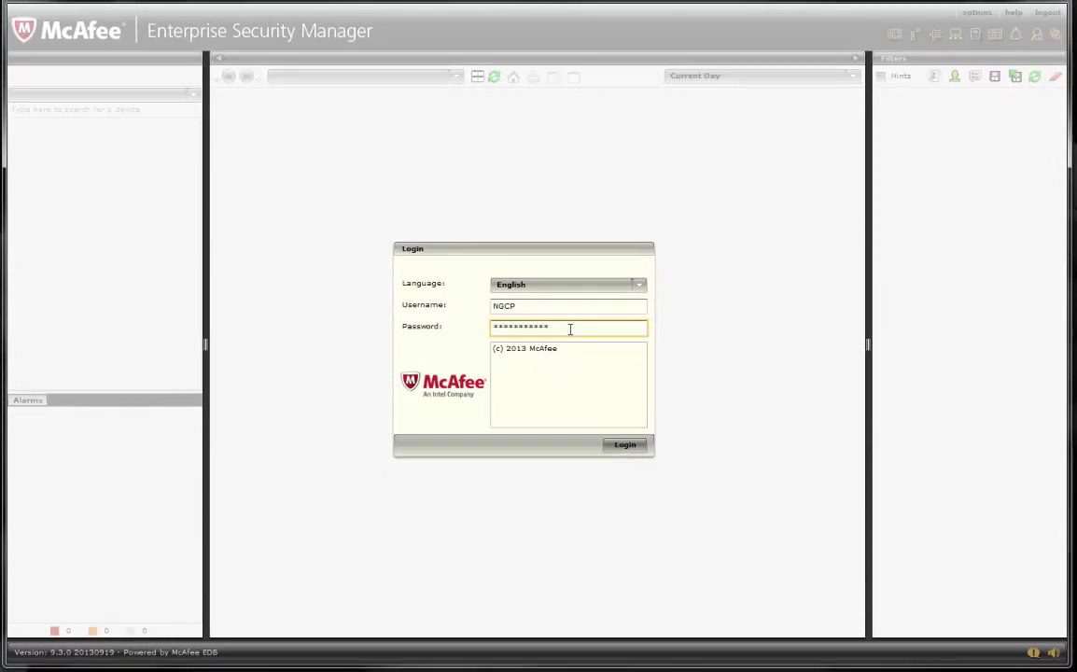
{"action": "left_click", "coordinate": [623, 444]}
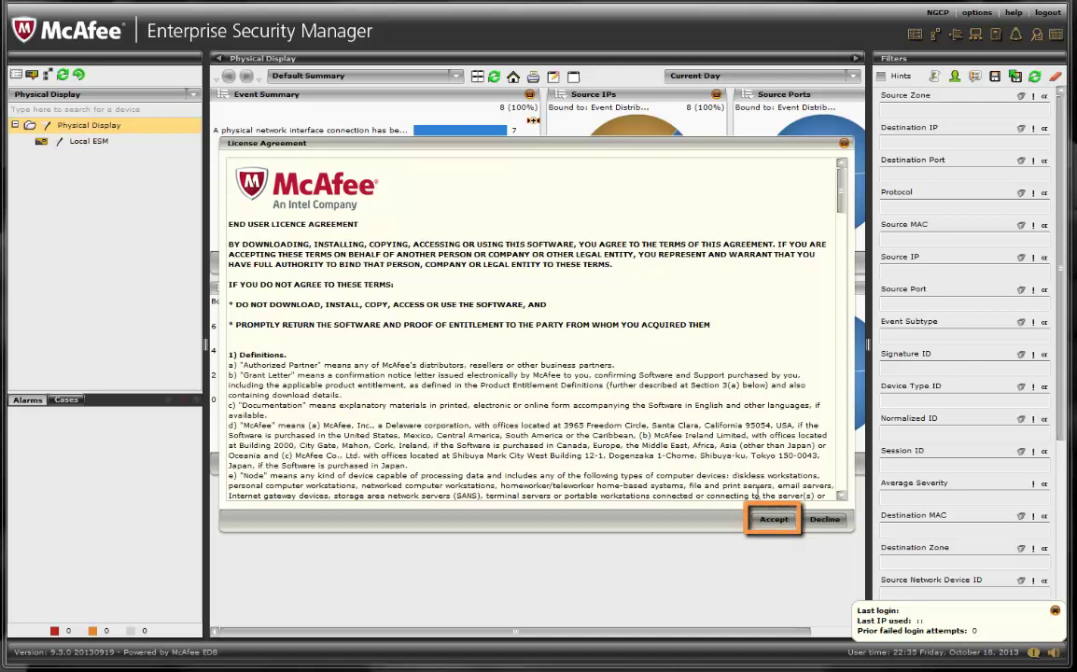
Accept the End User Licence Agreement
{"action": "left_click", "coordinate": [771, 520]}
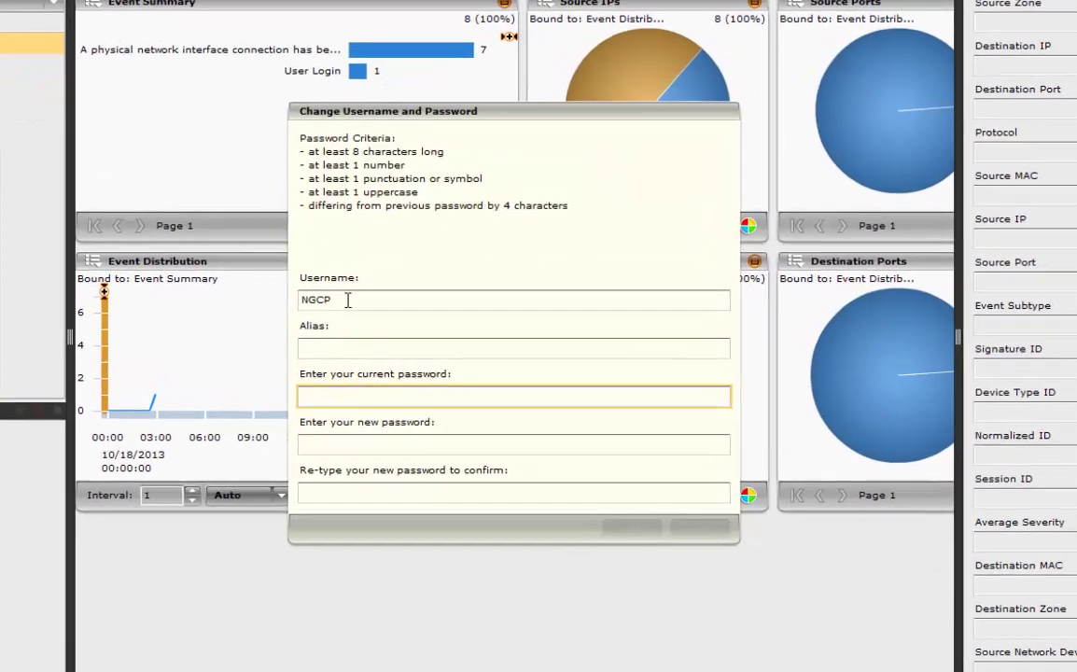
Replace the default username with a new one, then enter the current password and a new password twice
{"action": "double_click", "coordinate": [414, 318]}
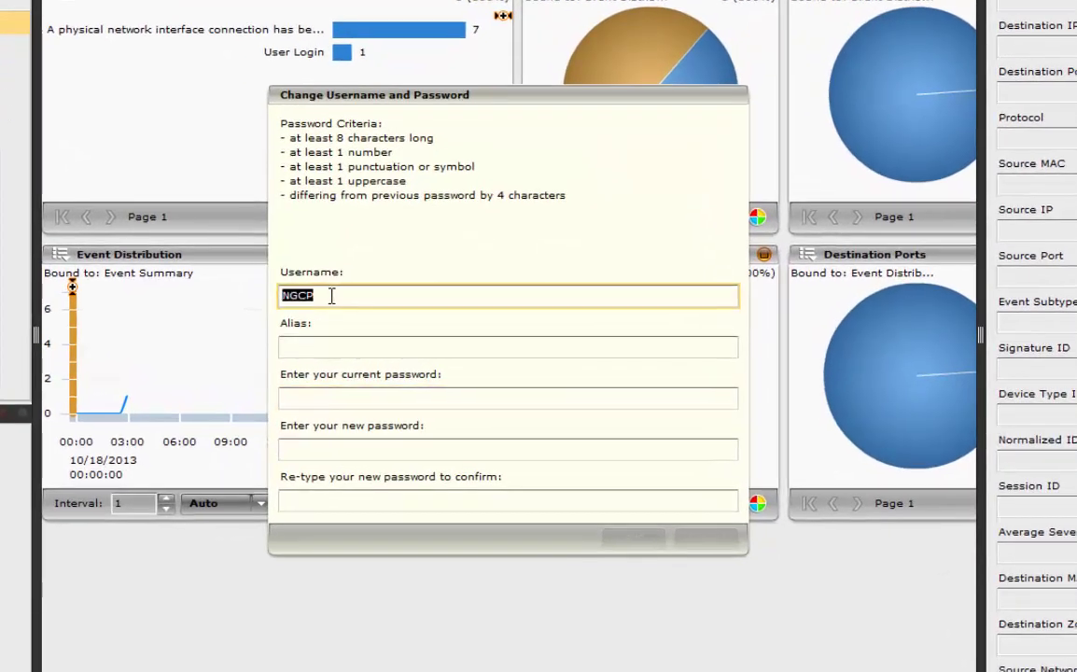
{"action": "type", "text": "SIEMAdmin"}
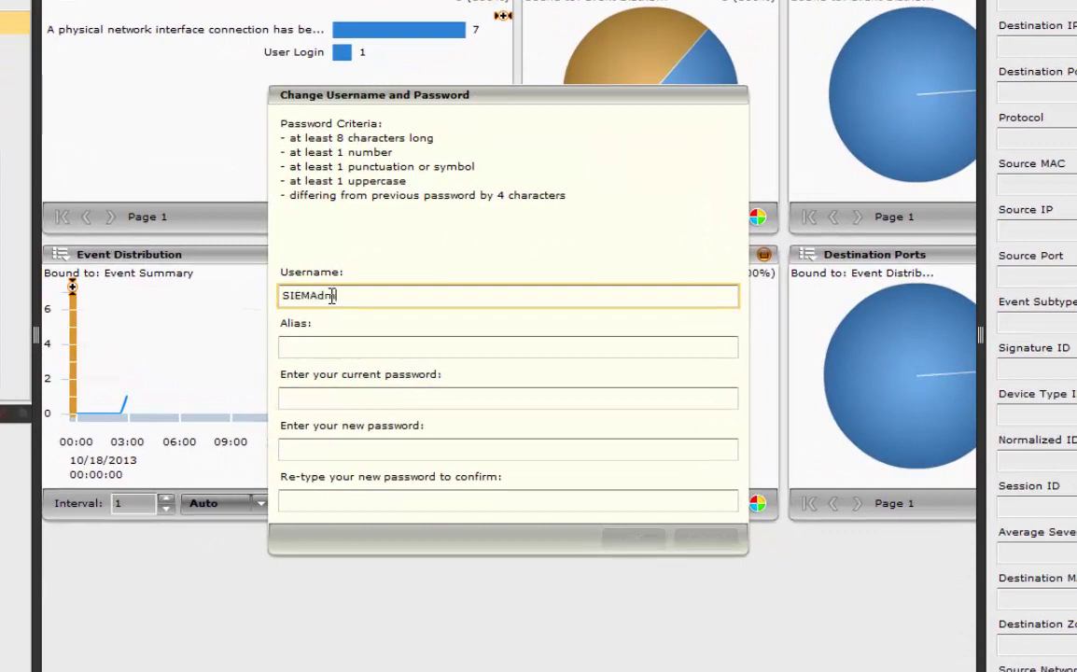
{"action": "key", "text": "Tab"}
{"action": "key", "text": "Tab"}
{"action": "type", "text": "***"}
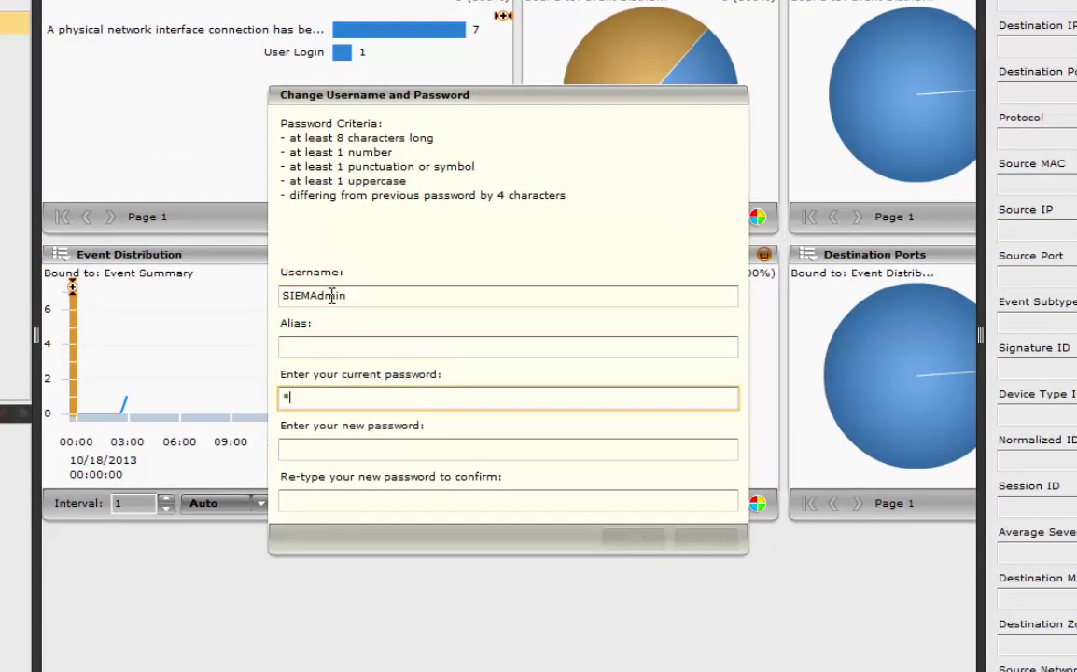
{"action": "type", "text": "********"}
{"action": "key", "text": "Tab"}
{"action": "type", "text": "********"}
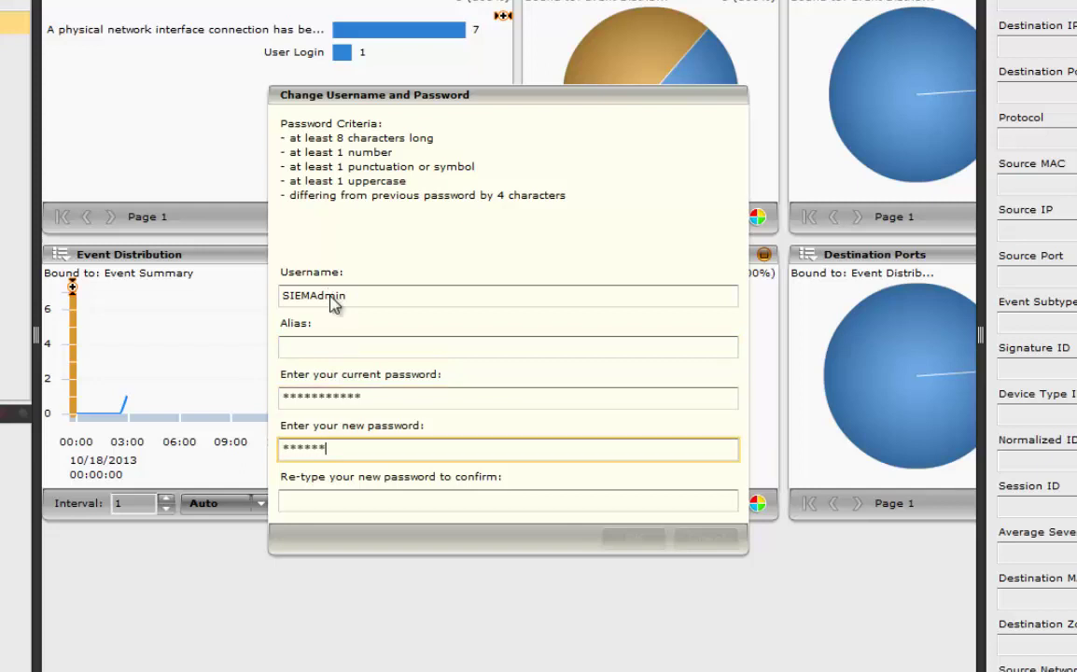
{"action": "type", "text": "**"}
{"action": "key", "text": "Tab"}
{"action": "type", "text": "****"}
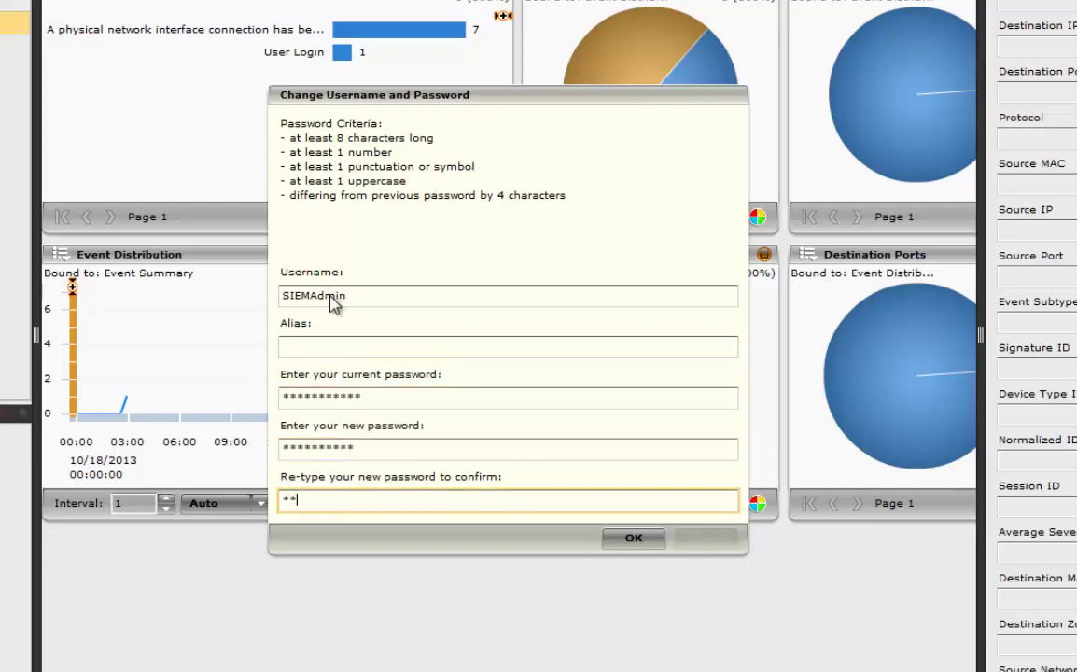
{"action": "type", "text": "******"}
{"action": "left_click", "coordinate": [630, 538]}
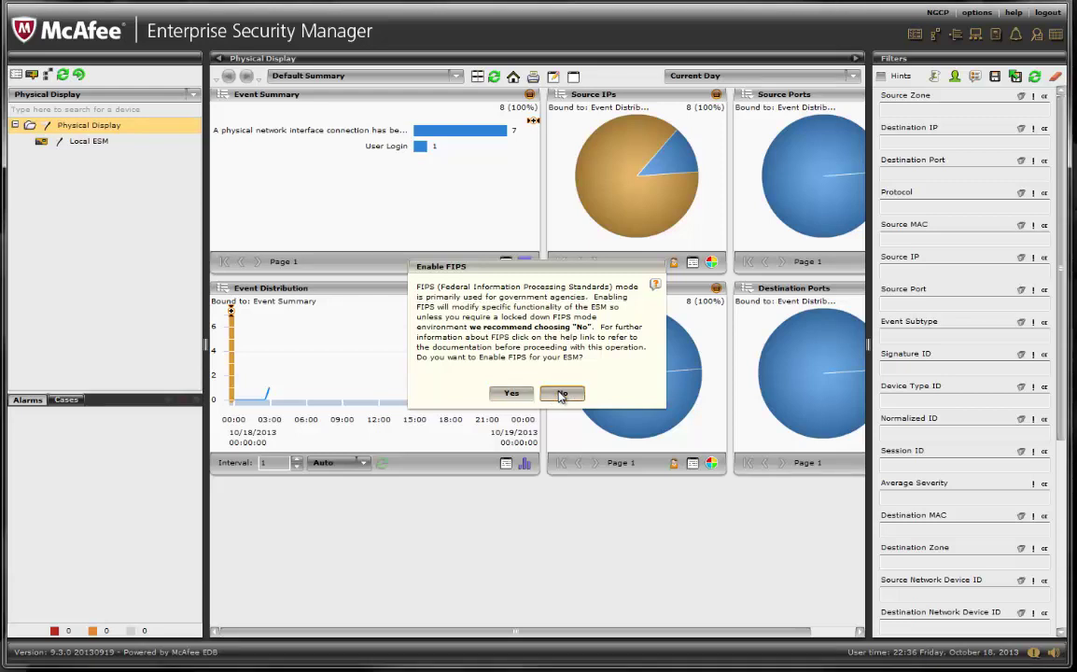
Decline FIPS mode and confirm running the ESM permanently in non-FIPS mode
{"action": "left_click", "coordinate": [562, 393]}
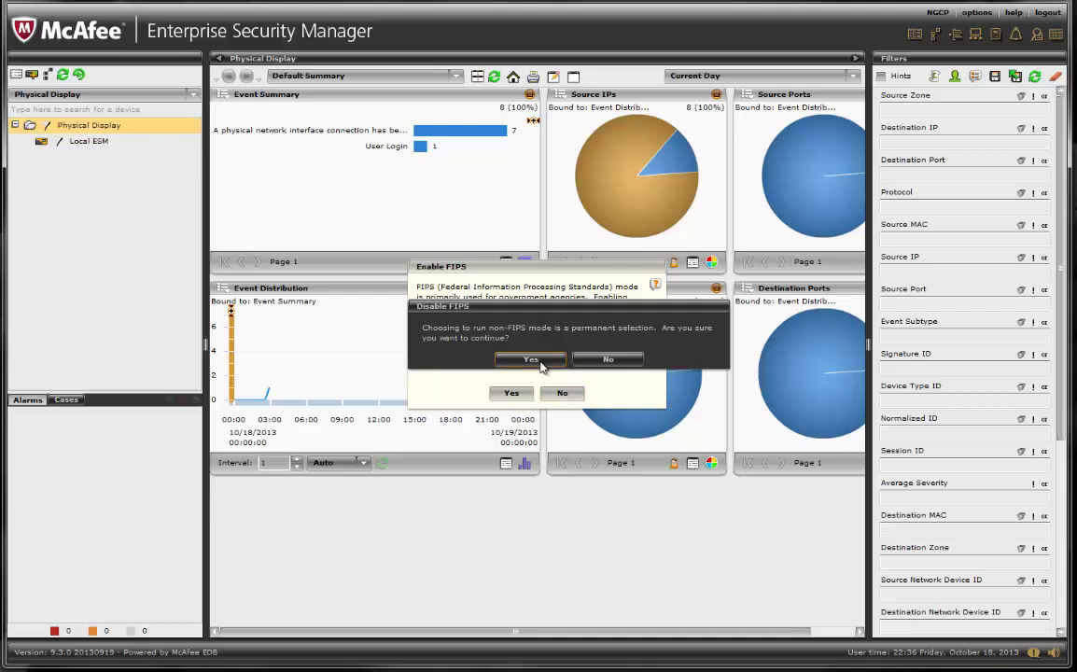
{"action": "left_click", "coordinate": [540, 364]}
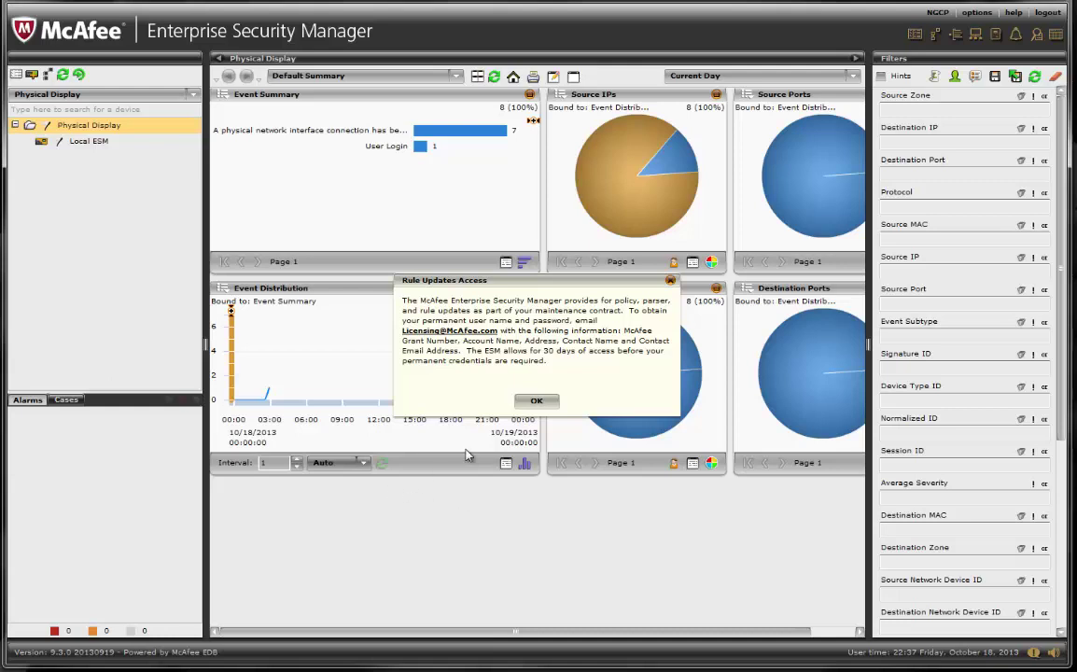
Acknowledge the 30-day Rule Updates Access notice
{"action": "left_click", "coordinate": [528, 402]}
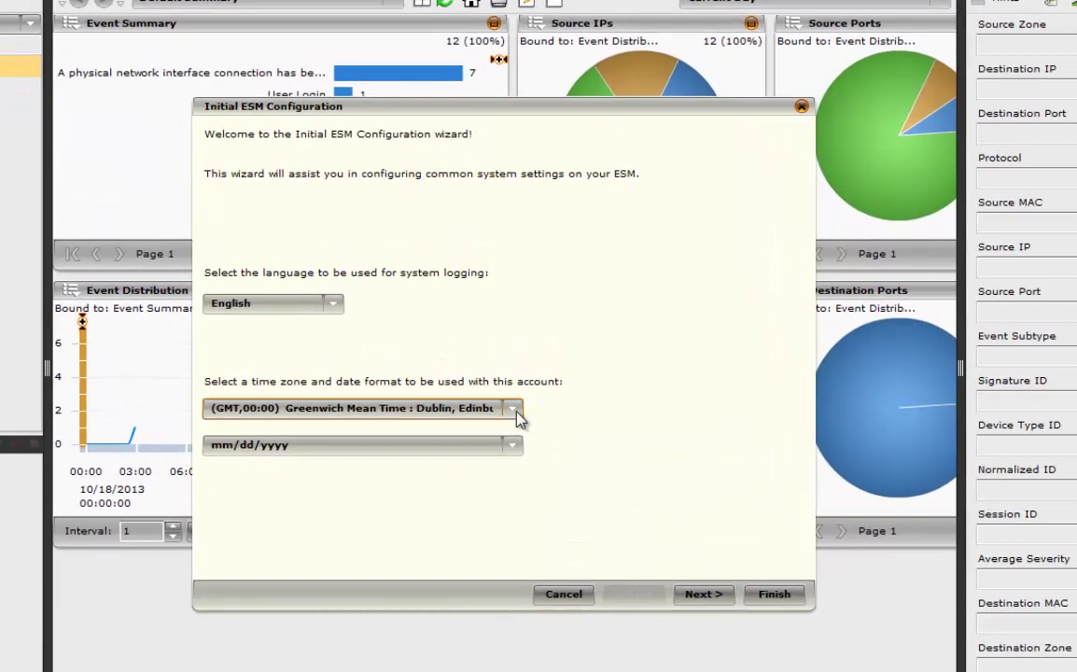
Choose (GMT-07:00) Pacific Time (US & Canada); Tijuana as the time zone and keep mm/dd/yyyy dates
{"action": "left_click", "coordinate": [516, 417]}
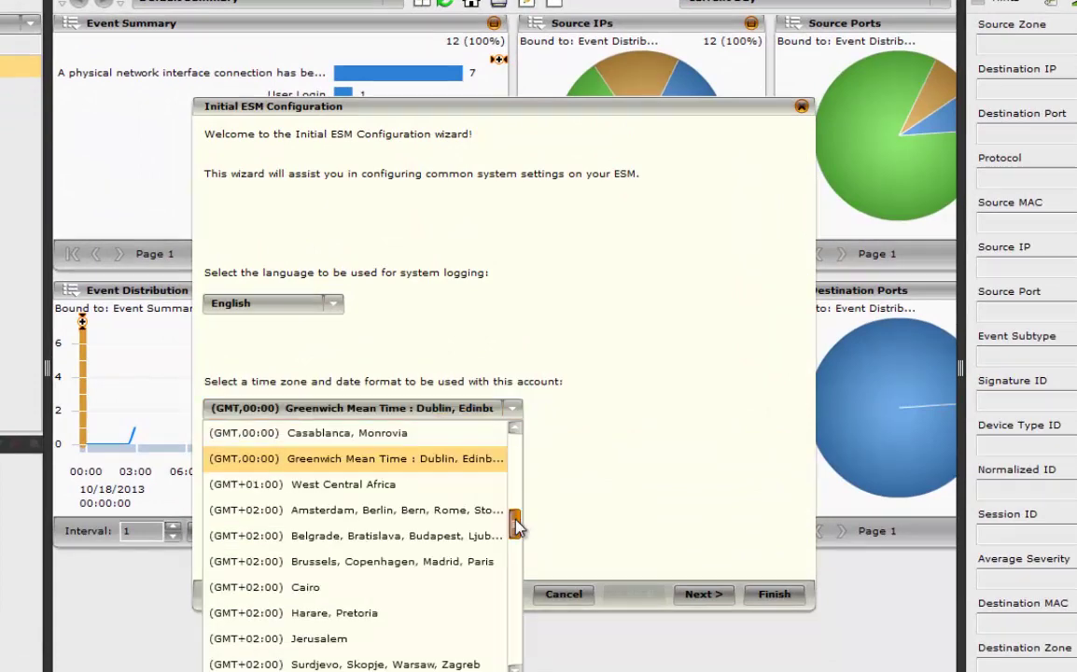
{"action": "left_click_drag", "start_coordinate": [515, 518], "coordinate": [514, 412]}
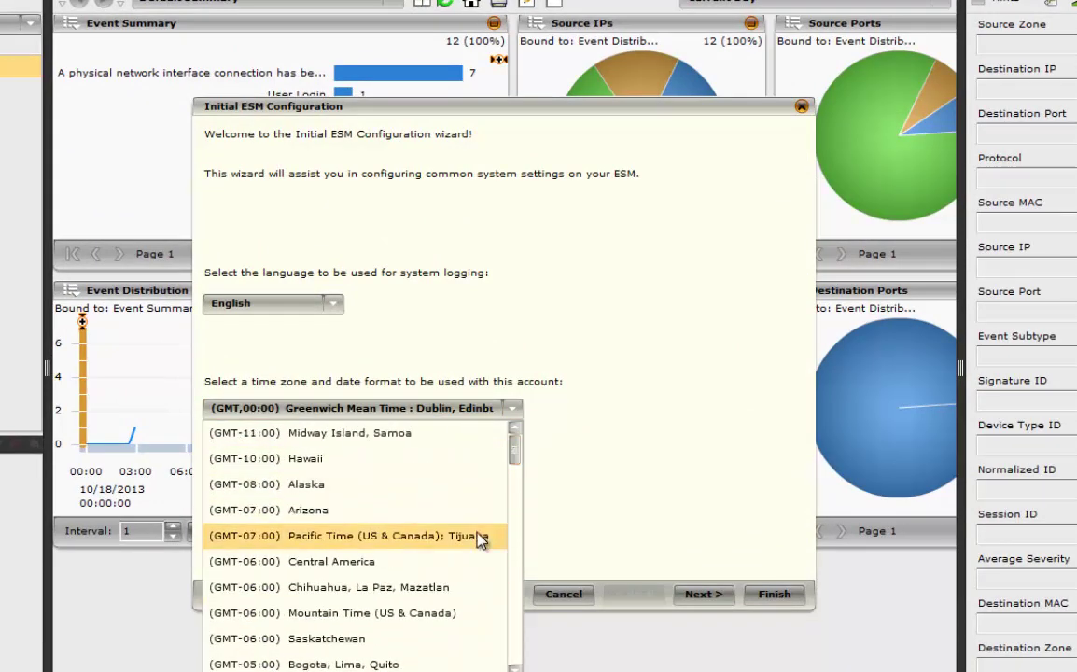
{"action": "left_click", "coordinate": [479, 534]}
{"action": "left_click", "coordinate": [518, 453]}
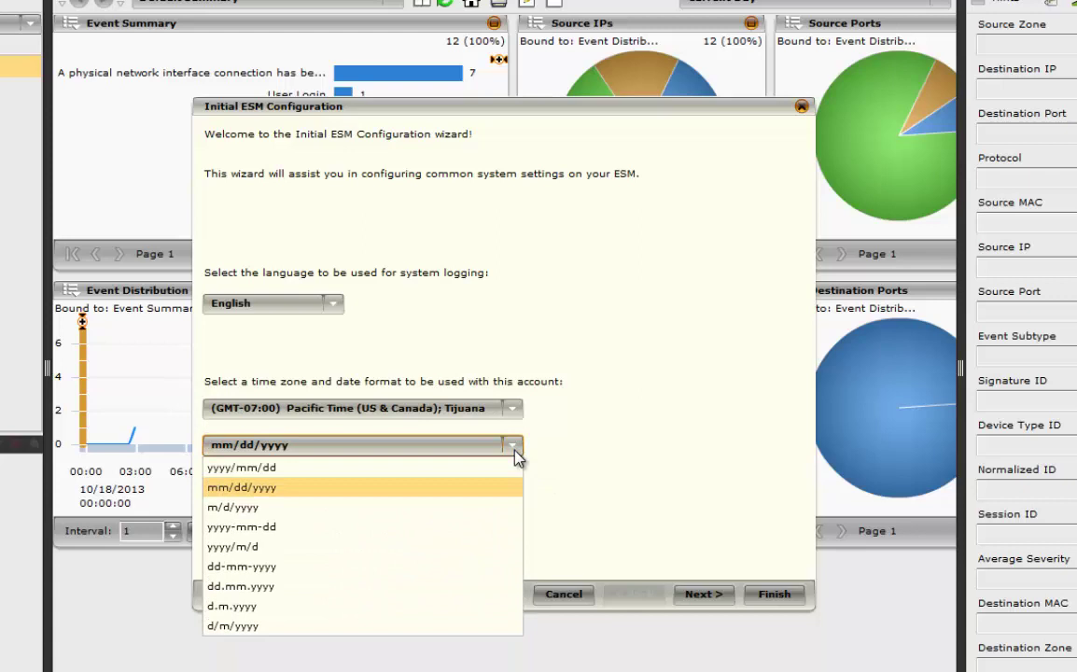
{"action": "left_click", "coordinate": [522, 453]}
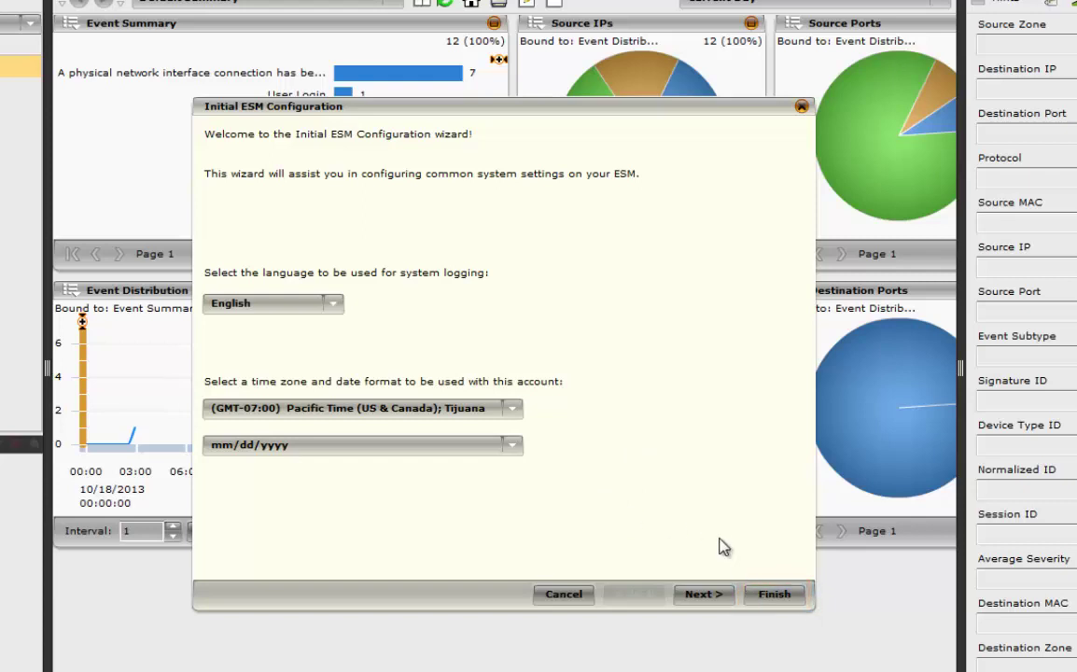
Review the server information page, leaving interfaces, DNS and SSH port settings unchanged
{"action": "left_click", "coordinate": [725, 597]}
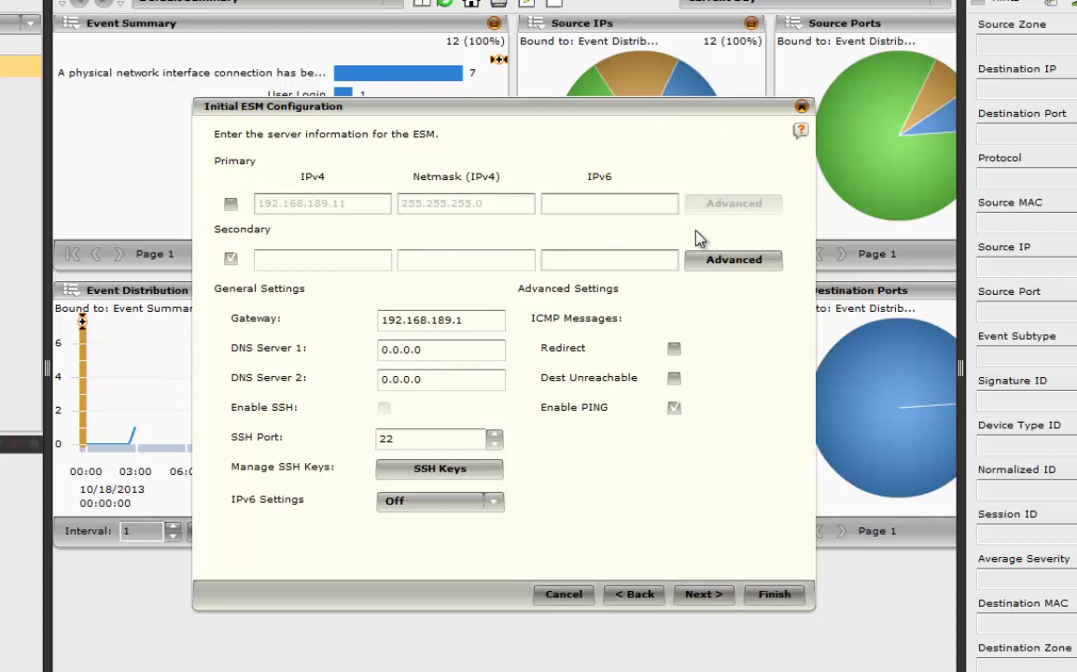
{"action": "left_click", "coordinate": [738, 260]}
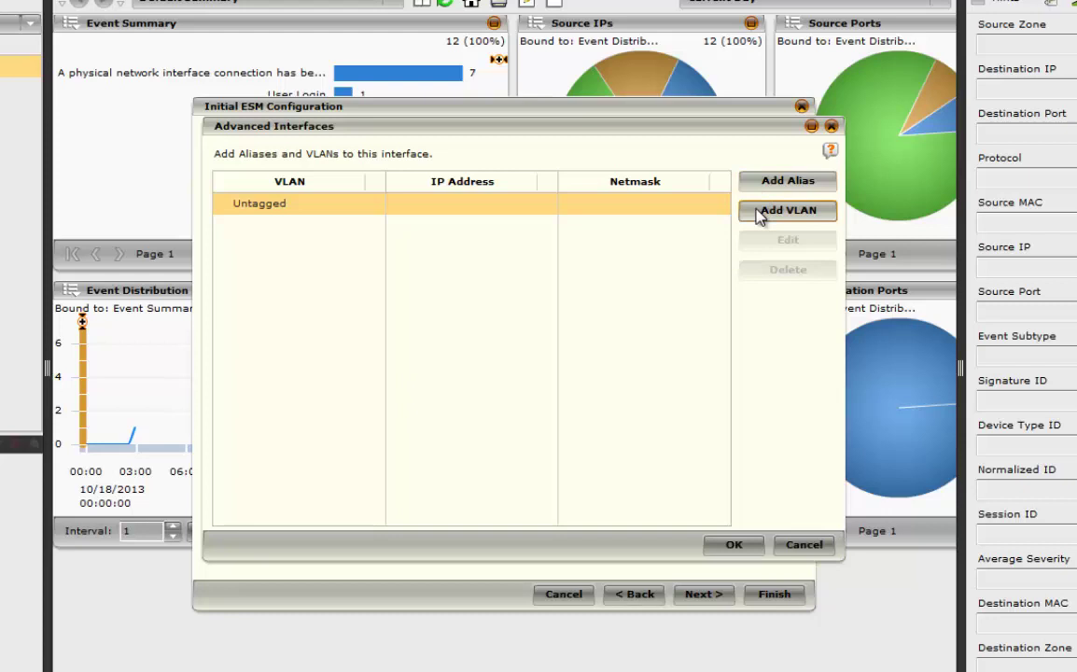
{"action": "left_click", "coordinate": [831, 125]}
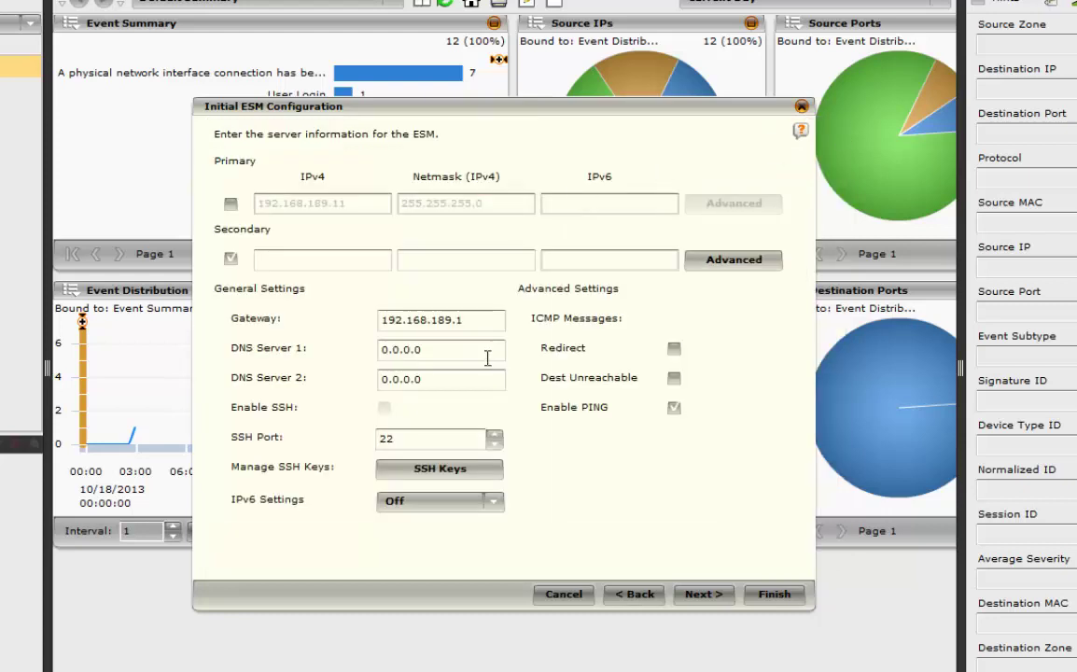
{"action": "left_click_drag", "start_coordinate": [435, 354], "coordinate": [352, 360]}
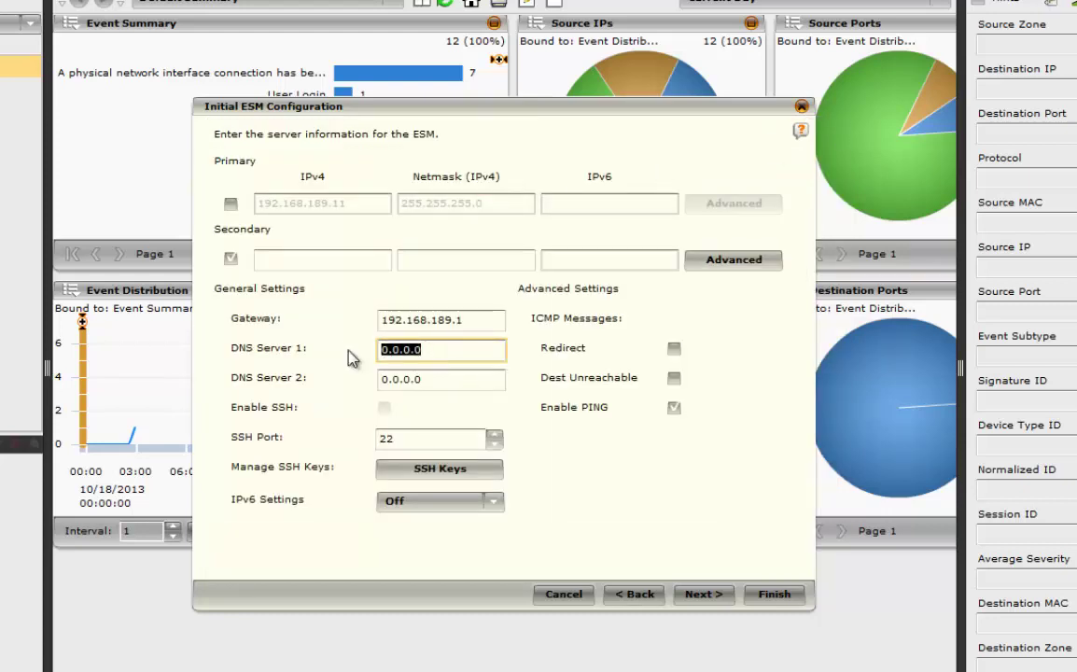
{"action": "left_click", "coordinate": [416, 439]}
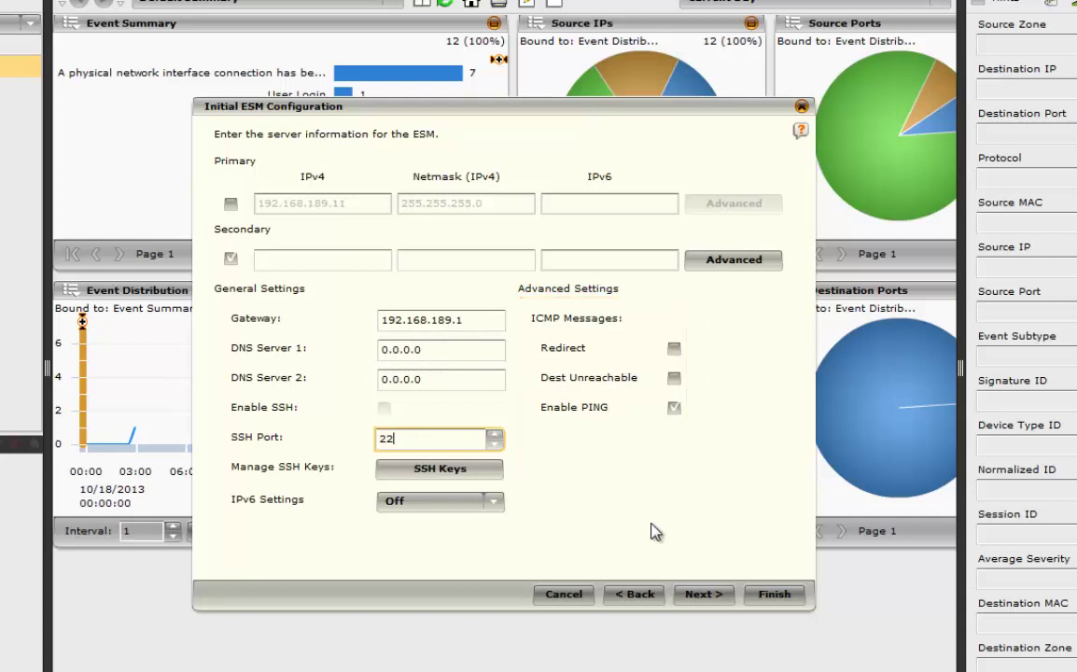
{"action": "left_click", "coordinate": [702, 596]}
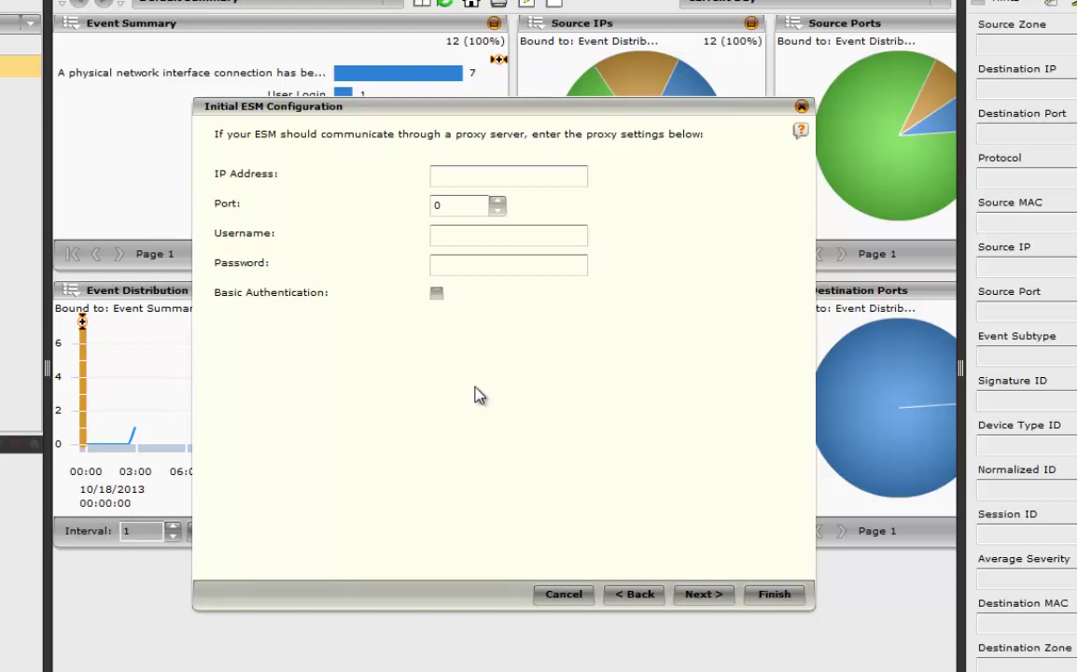
{"action": "left_click", "coordinate": [451, 176]}
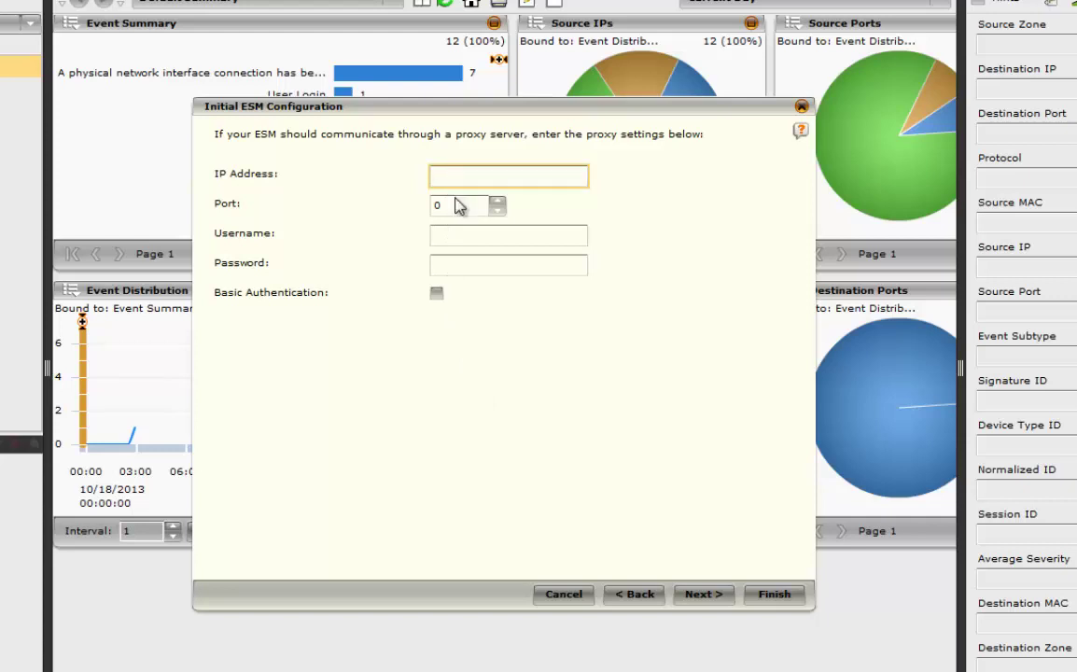
{"action": "left_click", "coordinate": [459, 209]}
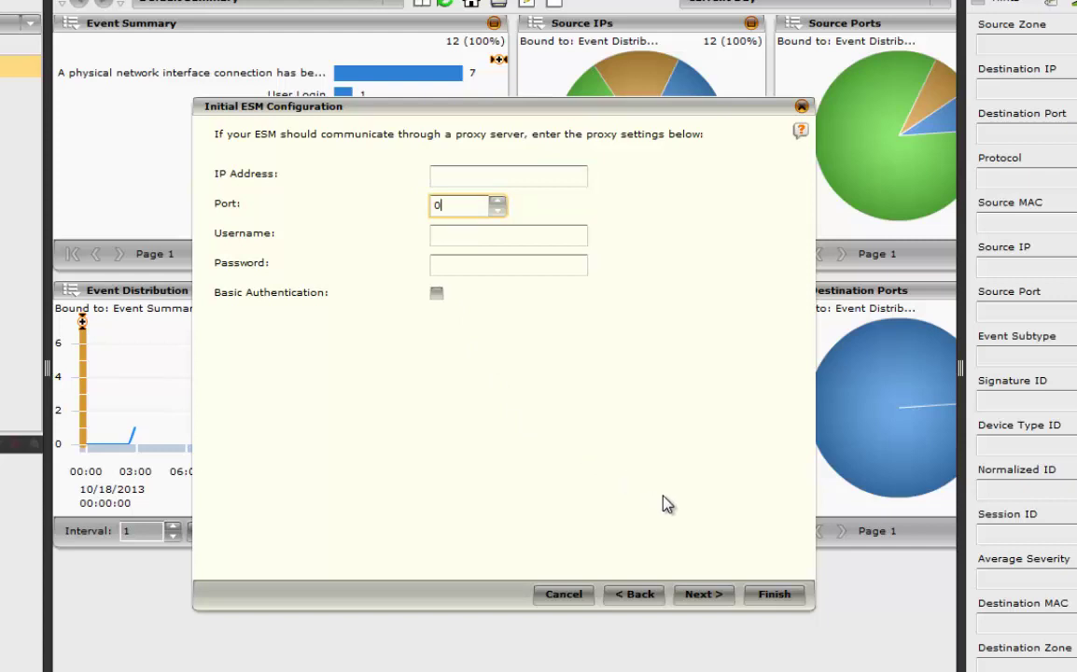
Skip the proxy settings and cancel adding a static route, leaving the route list empty
{"action": "left_click", "coordinate": [702, 595]}
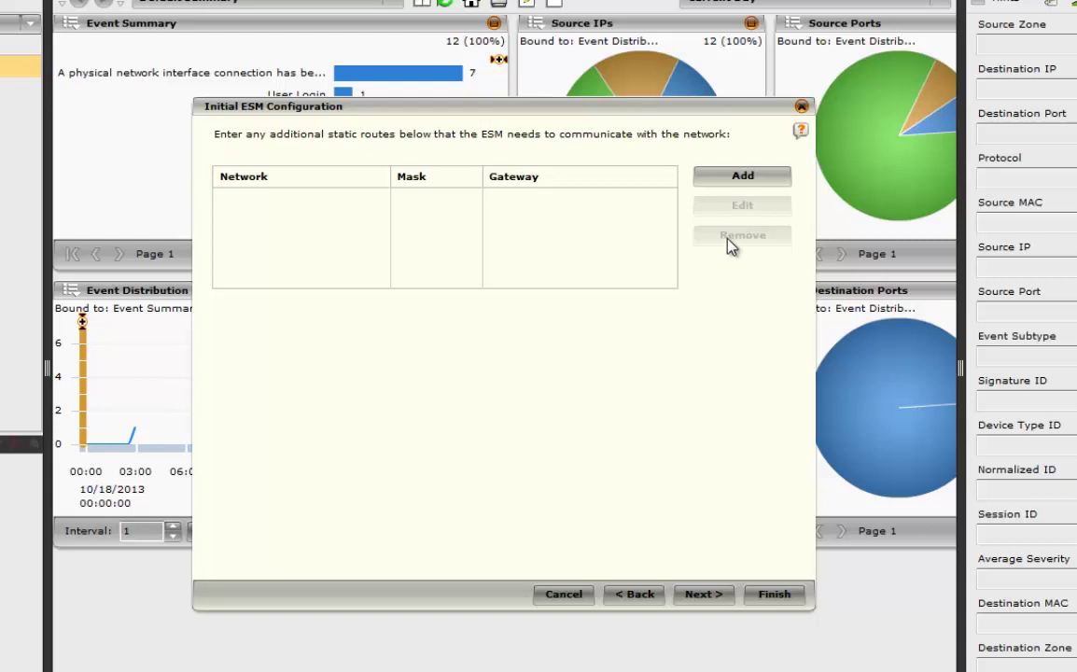
{"action": "left_click", "coordinate": [730, 177]}
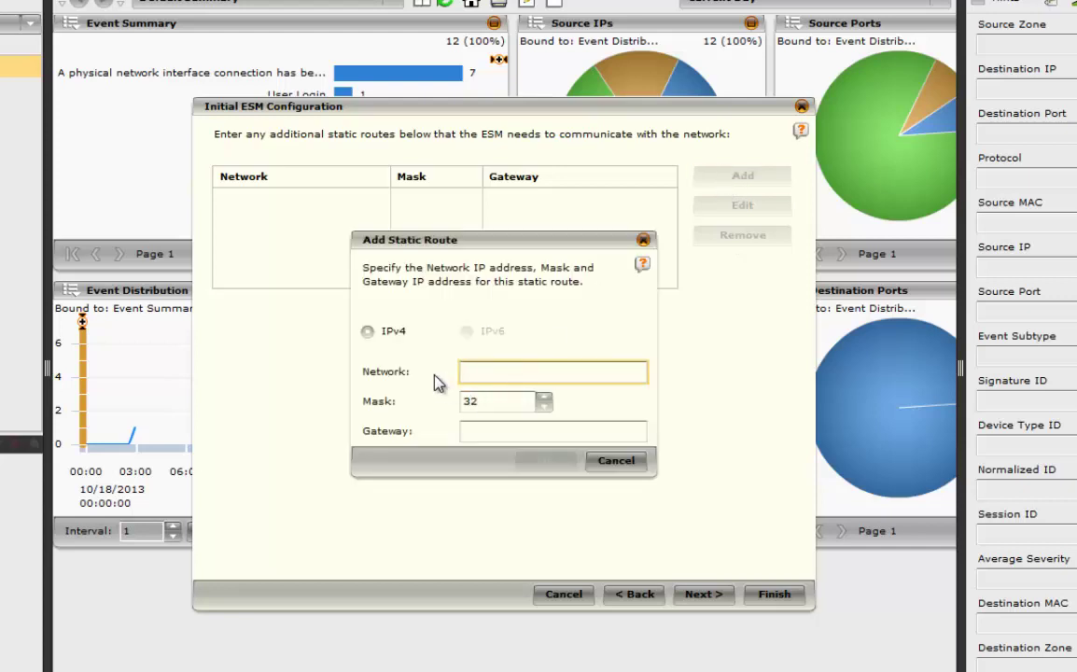
{"action": "left_click", "coordinate": [618, 463]}
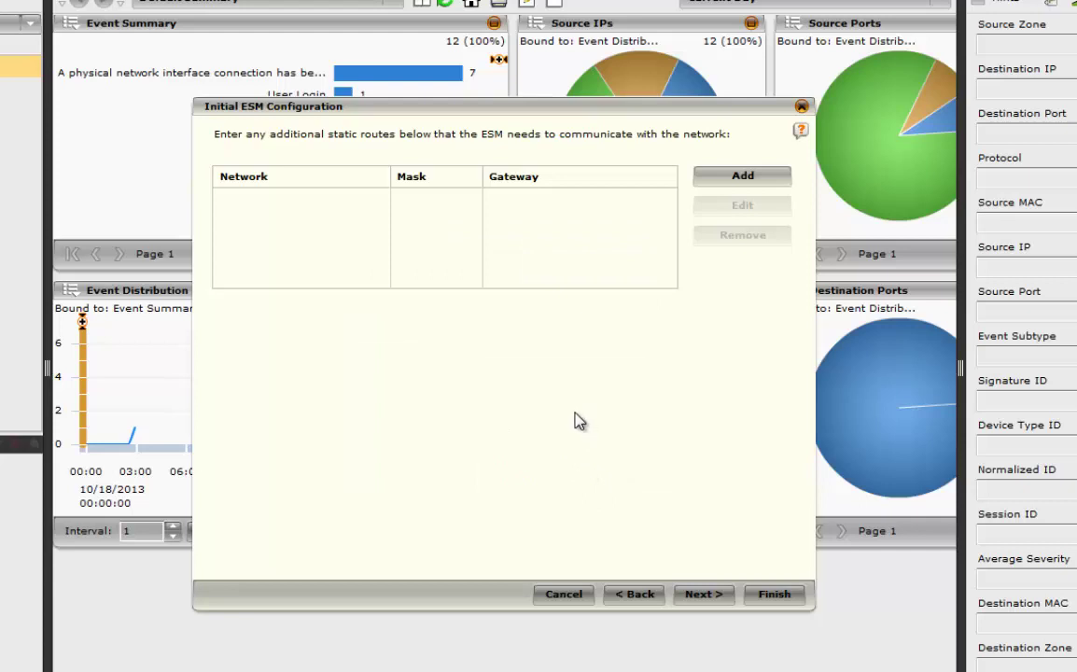
Cut the NTP list to pool.ntp.org only, removing 198.58.100.237, 192.155.93.101 and 199.102.46.72
{"action": "left_click", "coordinate": [703, 595]}
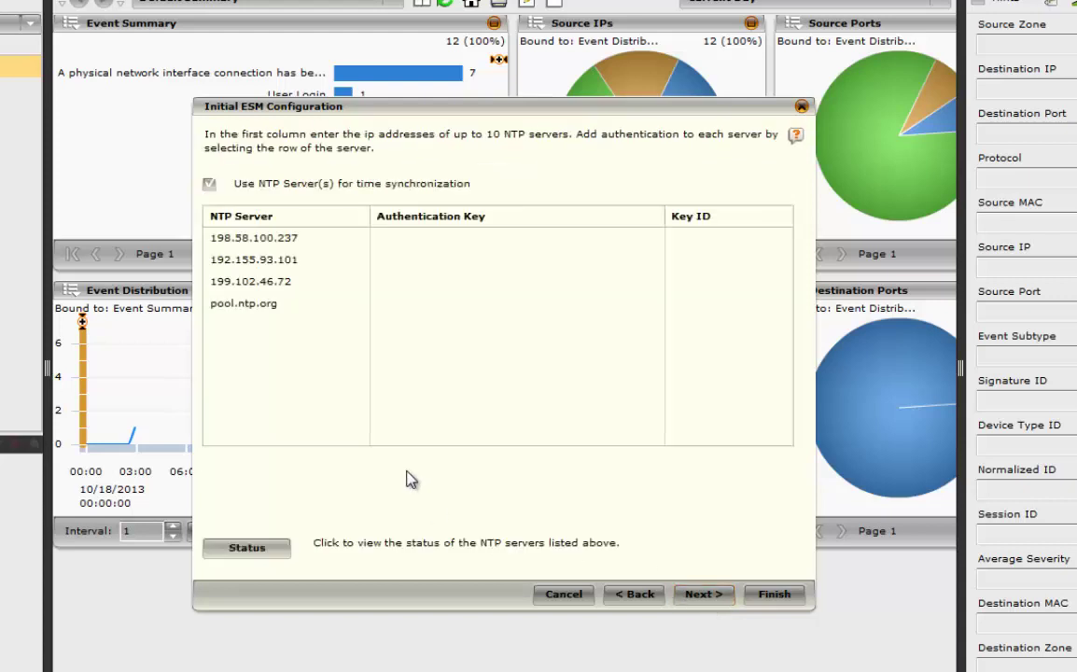
{"action": "left_click", "coordinate": [281, 429]}
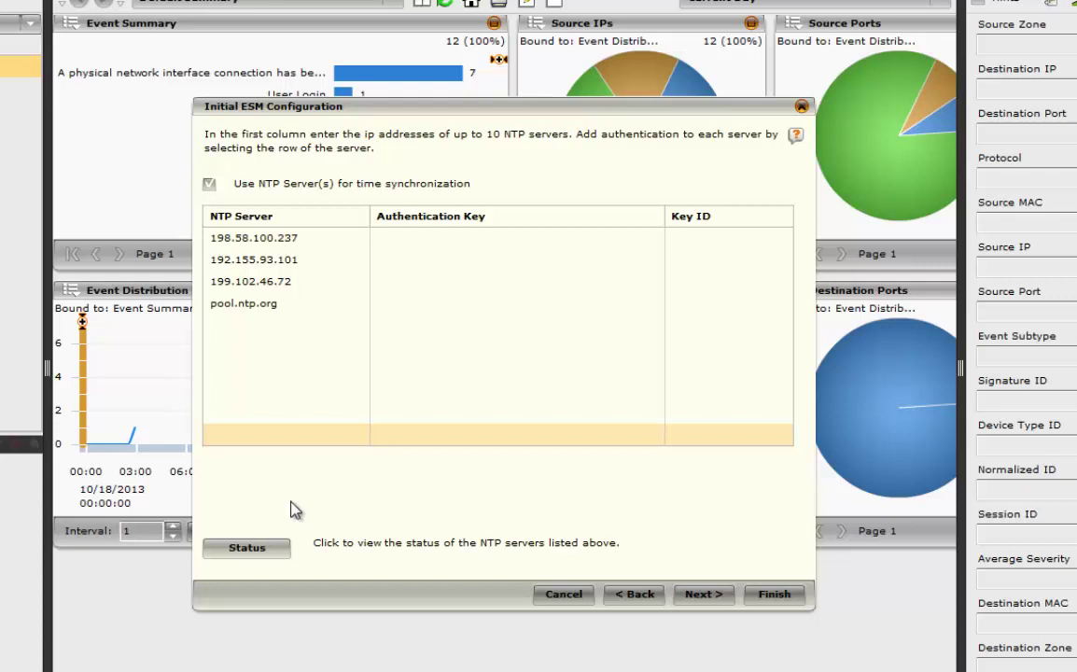
{"action": "left_click", "coordinate": [302, 308]}
{"action": "key", "text": "ctrl+c"}
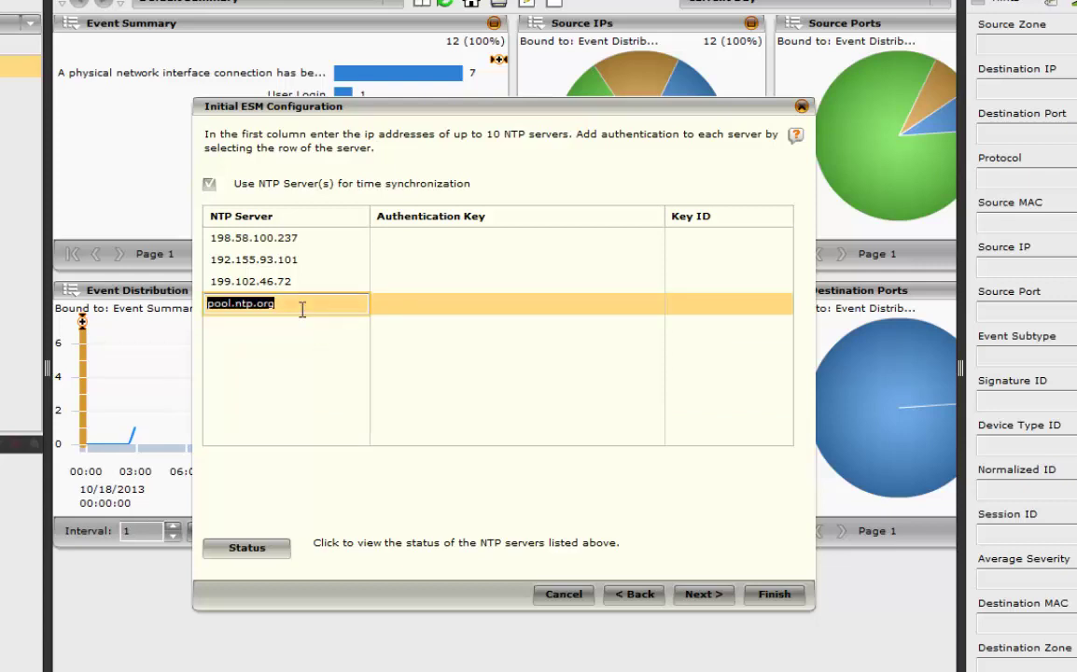
{"action": "key", "text": "Delete"}
{"action": "left_click", "coordinate": [293, 239]}
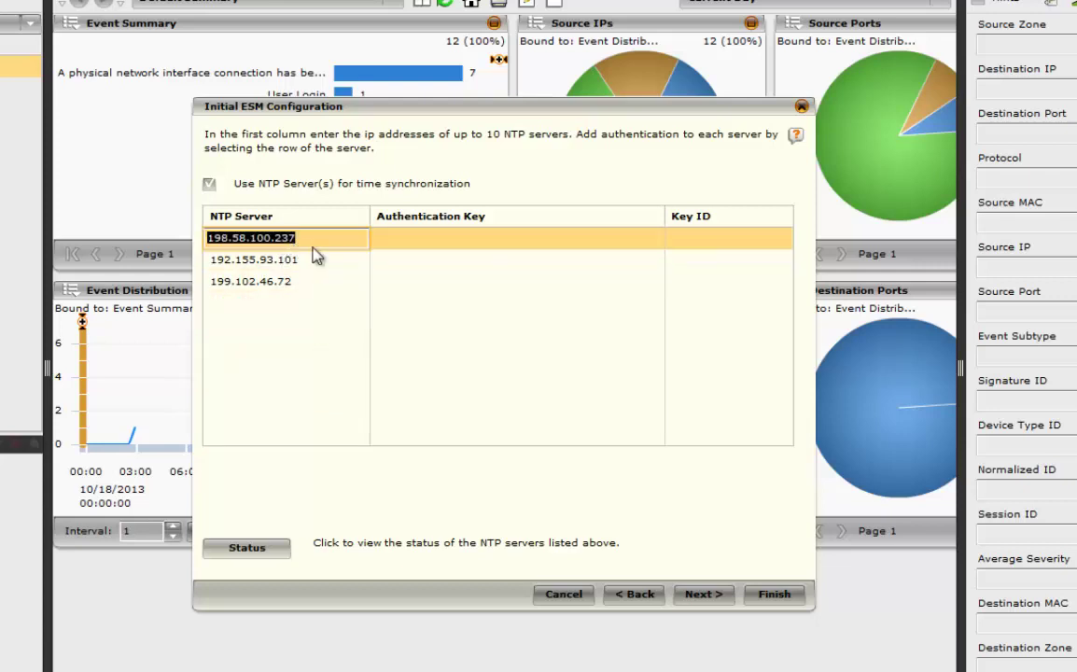
{"action": "key", "text": "ctrl+v"}
{"action": "left_click", "coordinate": [309, 260]}
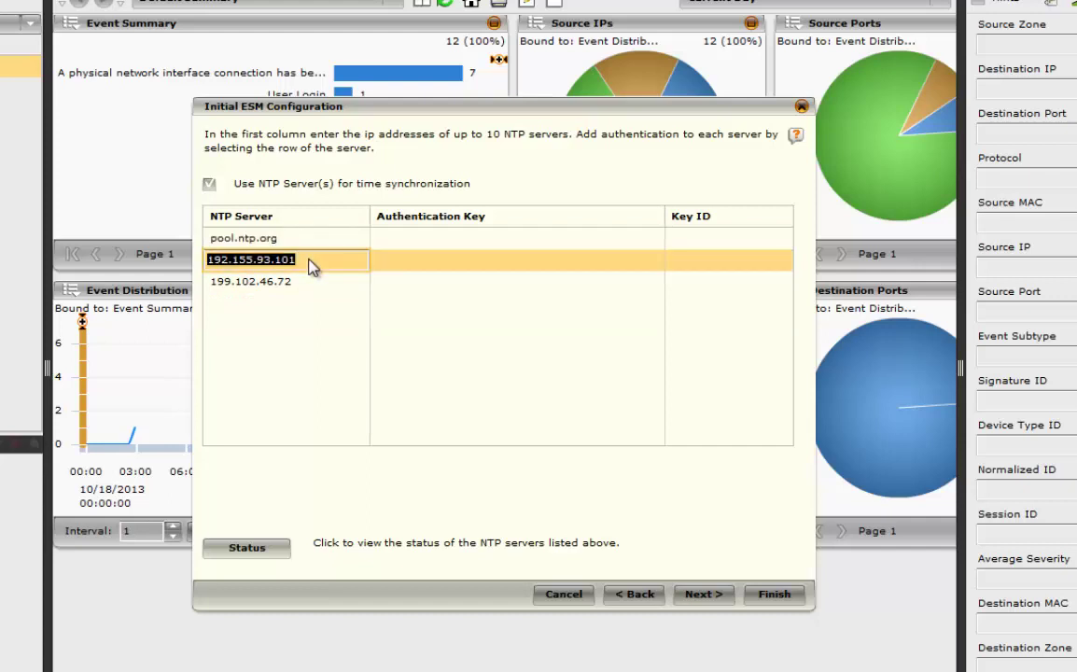
{"action": "key", "text": "Delete"}
{"action": "left_click", "coordinate": [310, 281]}
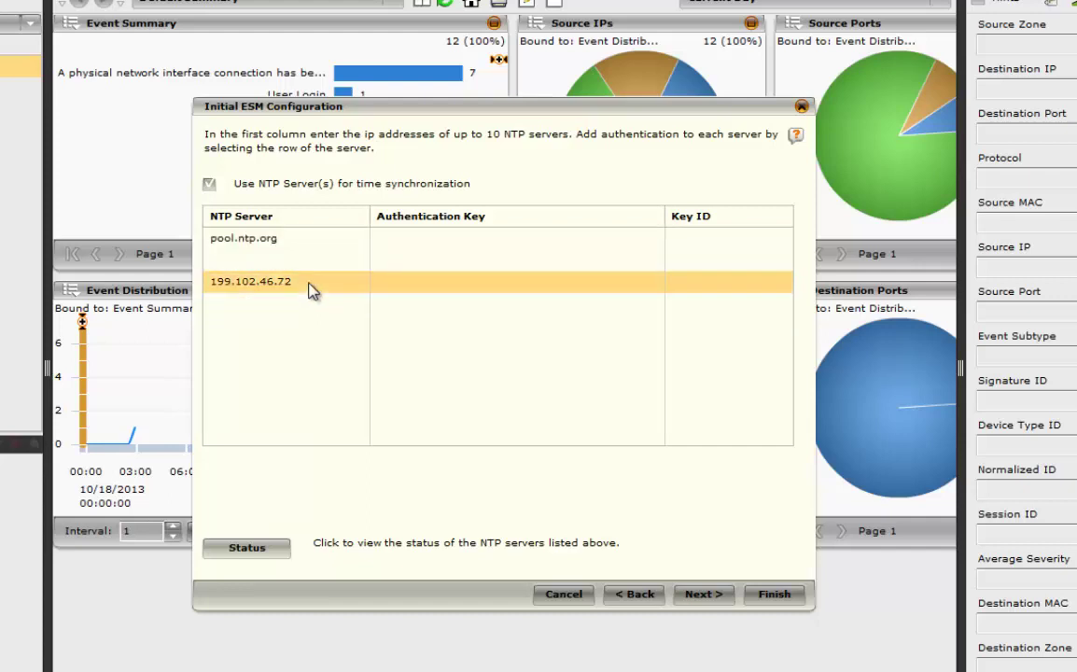
{"action": "key", "text": "Delete"}
{"action": "left_click", "coordinate": [341, 473]}
Enable auto-check for rule updates every 12 hours, leave the credentials empty, and finish the wizard
{"action": "left_click", "coordinate": [704, 595]}
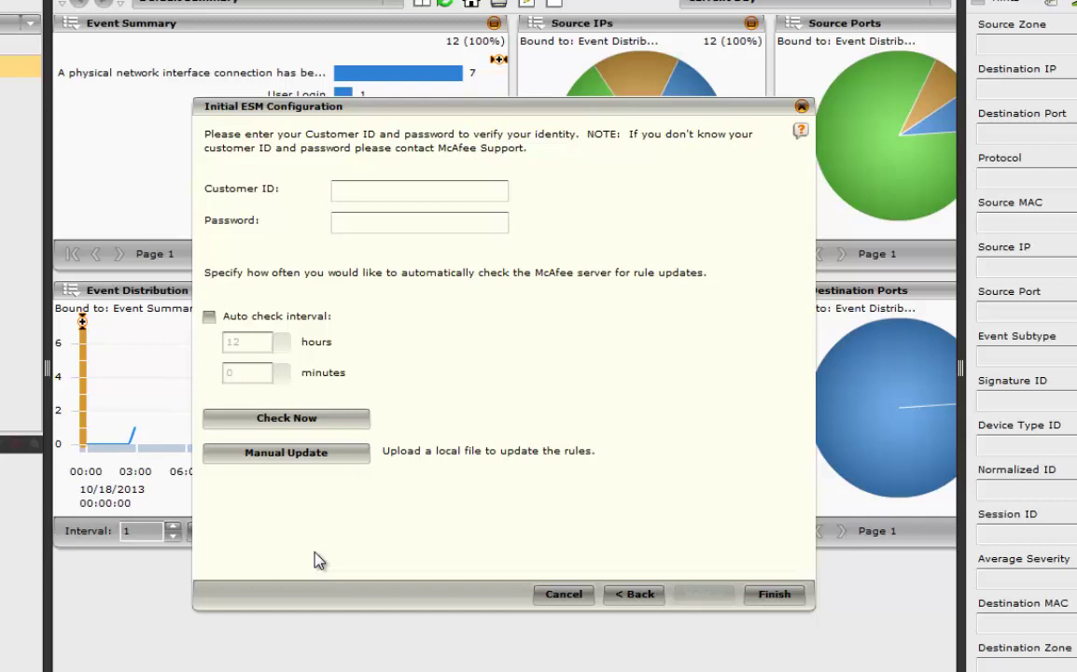
{"action": "left_click", "coordinate": [413, 192]}
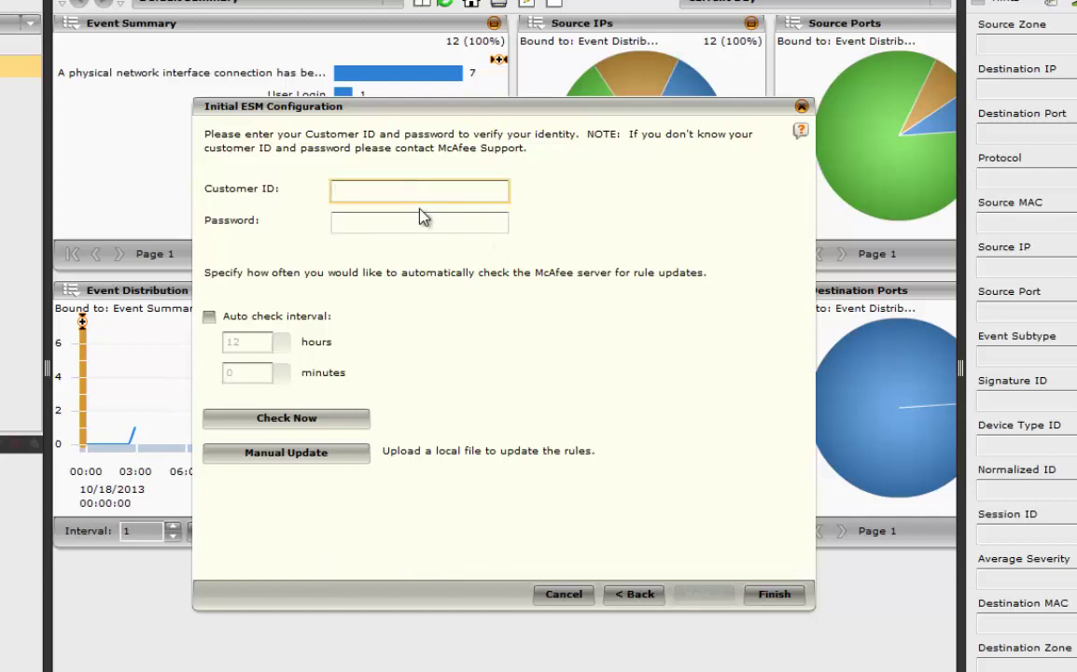
{"action": "left_click", "coordinate": [415, 224]}
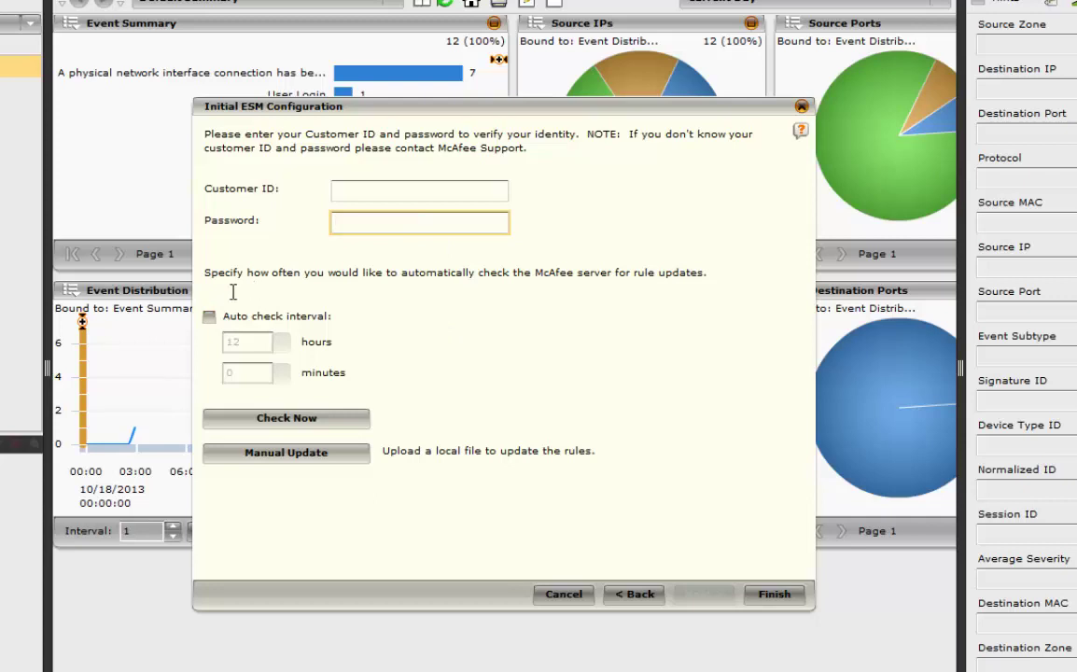
{"action": "left_click", "coordinate": [209, 317]}
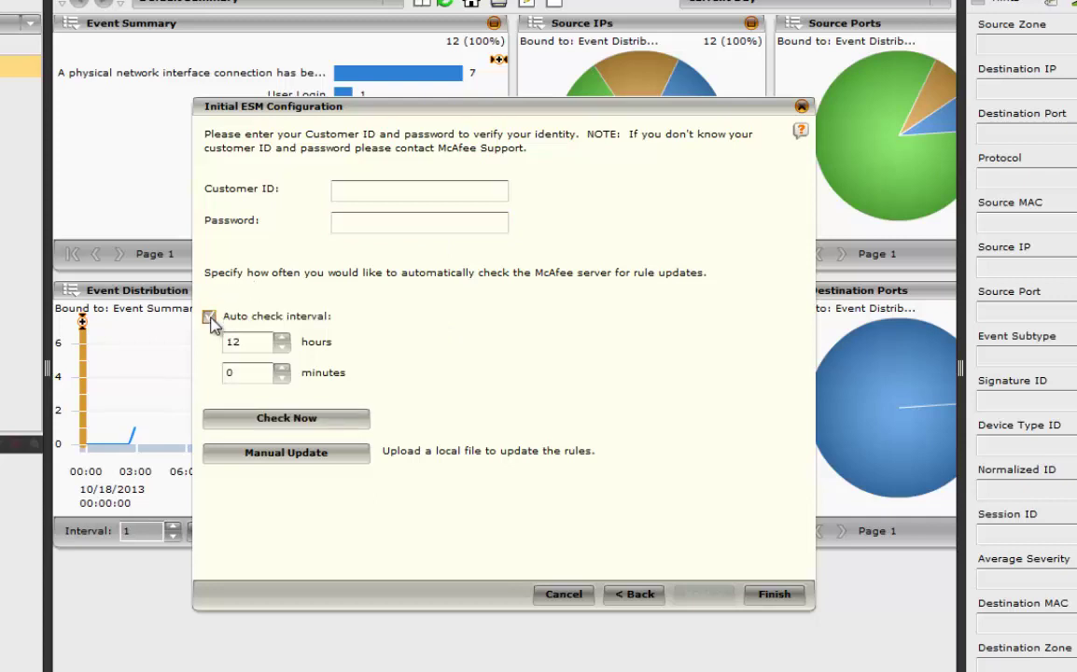
{"action": "double_click", "coordinate": [247, 341]}
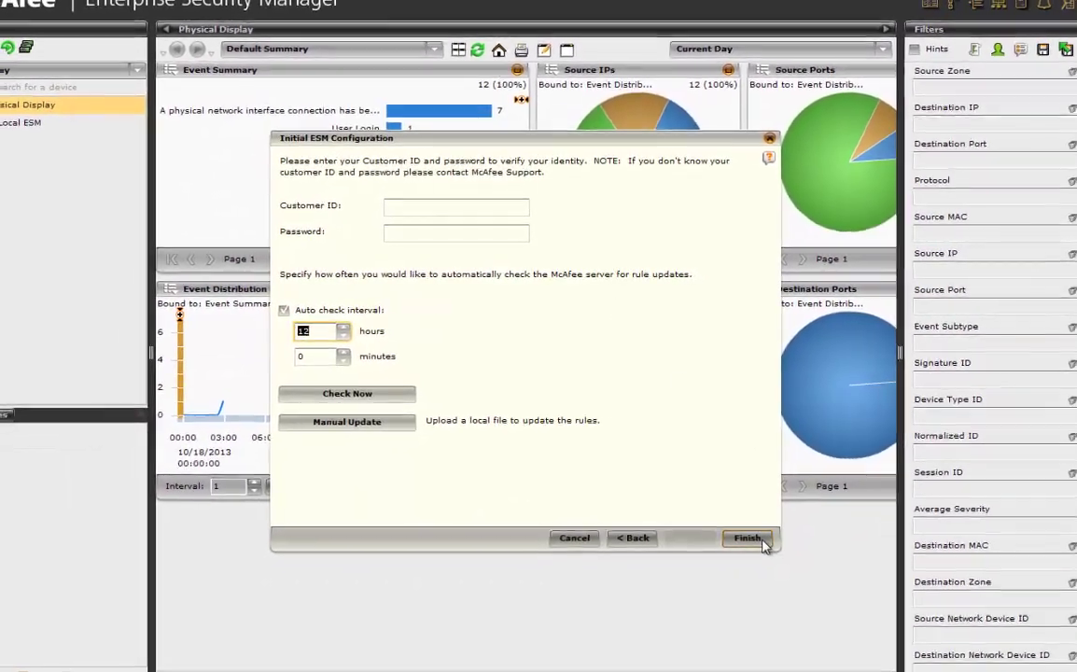
{"action": "left_click", "coordinate": [757, 536]}
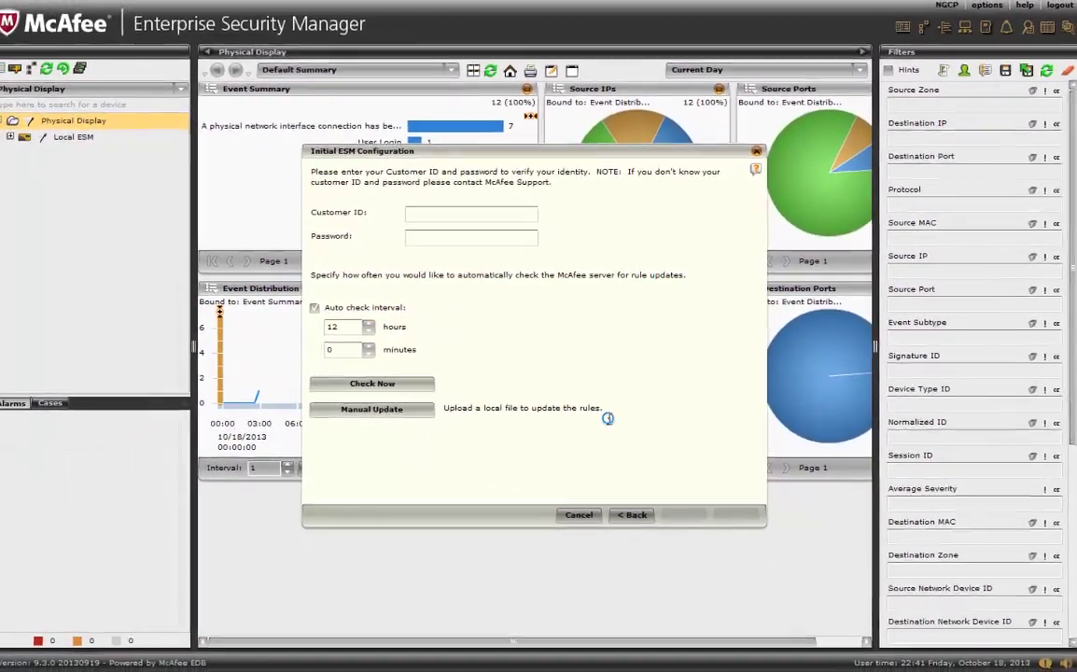